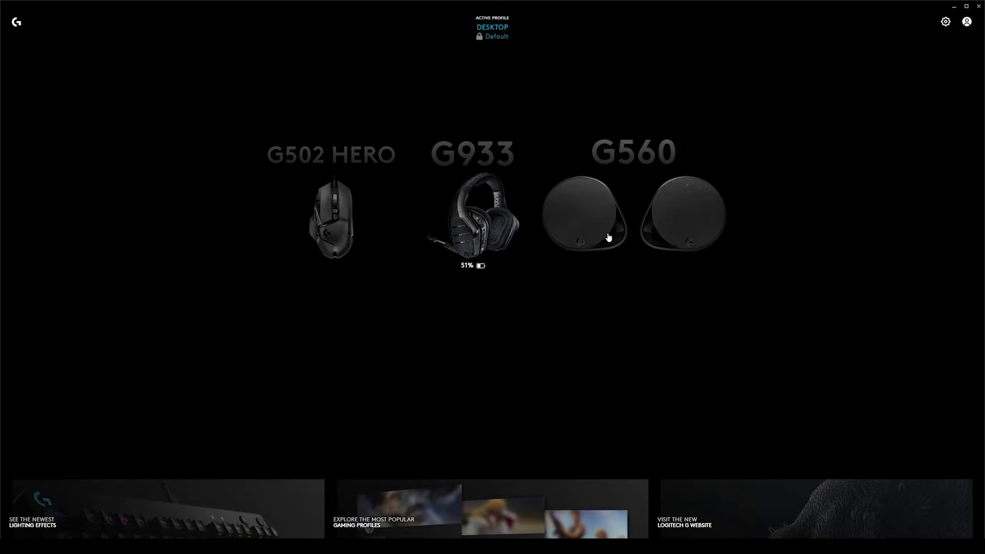
# Step: Open the G560 speaker settings and adjust the speaker volume down to 22
pyautogui.click(660, 222)
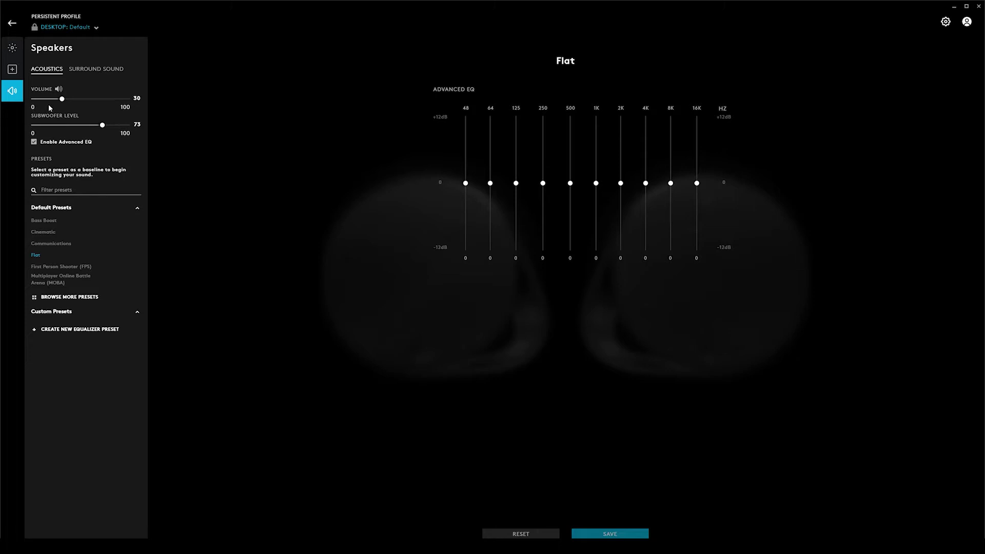
pyautogui.press('XF86AudioRaiseVolume')
pyautogui.press('XF86AudioRaiseVolume')
pyautogui.press('XF86AudioRaiseVolume')
pyautogui.press('XF86AudioRaiseVolume')
pyautogui.press('XF86AudioRaiseVolume')
pyautogui.press('XF86AudioRaiseVolume')
pyautogui.press('XF86AudioRaiseVolume')
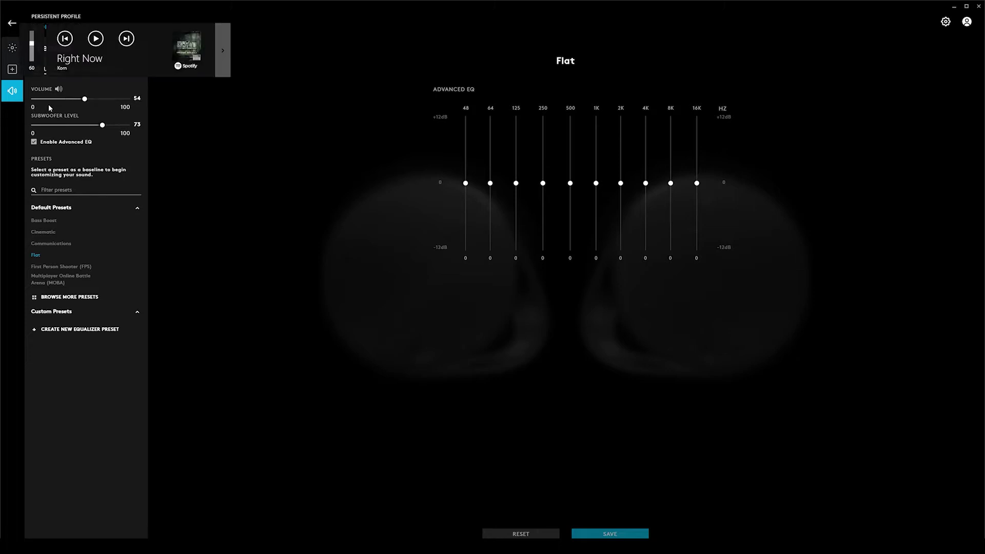
pyautogui.press('XF86AudioLowerVolume')
pyautogui.press('XF86AudioLowerVolume')
pyautogui.press('XF86AudioLowerVolume')
pyautogui.press('XF86AudioLowerVolume')
pyautogui.press('XF86AudioLowerVolume')
pyautogui.press('XF86AudioLowerVolume')
pyautogui.press('XF86AudioLowerVolume')
pyautogui.press('XF86AudioLowerVolume')
pyautogui.press('XF86AudioLowerVolume')
pyautogui.press('XF86AudioLowerVolume')
pyautogui.press('XF86AudioLowerVolume')
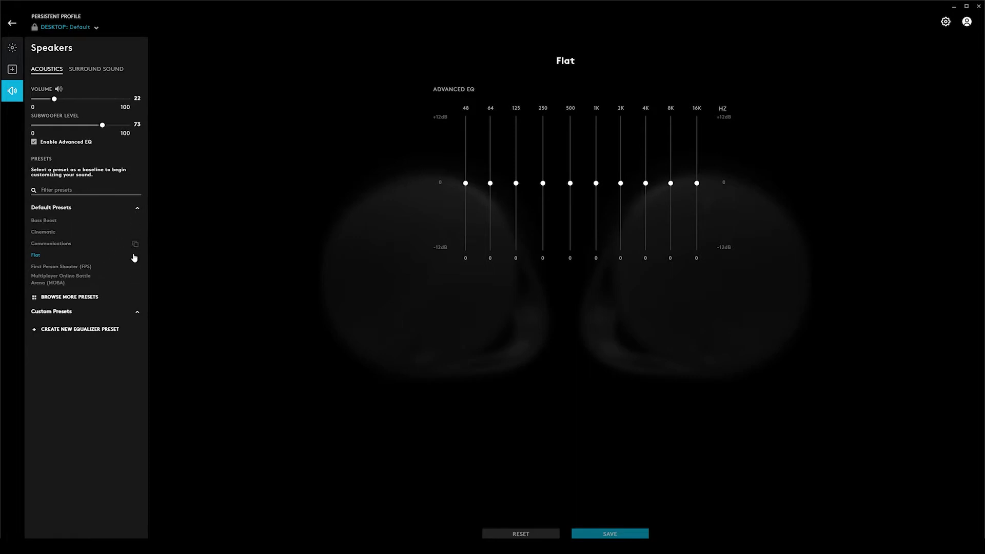
# Step: Preview the Cinematic, Communications and Bass Boost presets, return to Flat, then disable Advanced EQ
pyautogui.click(54, 233)
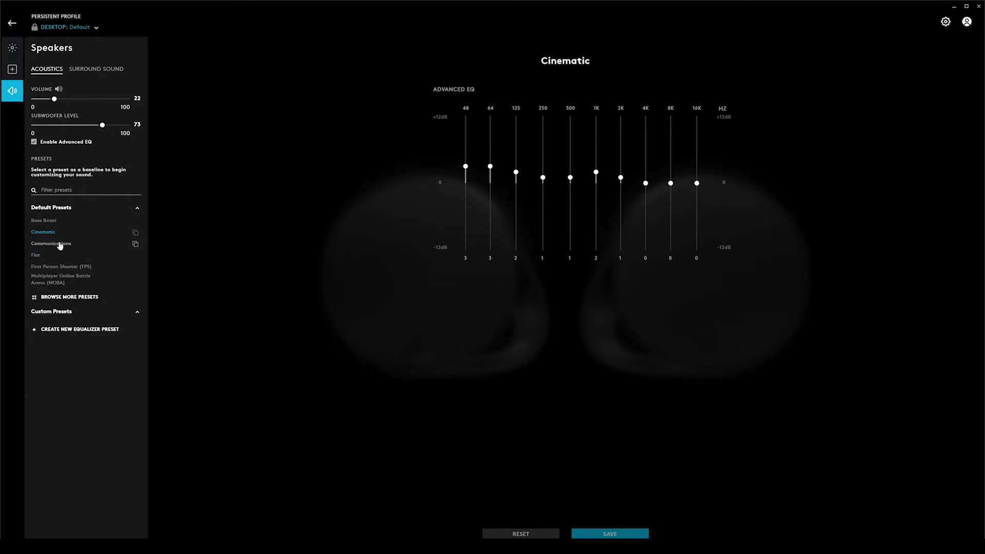
pyautogui.click(59, 249)
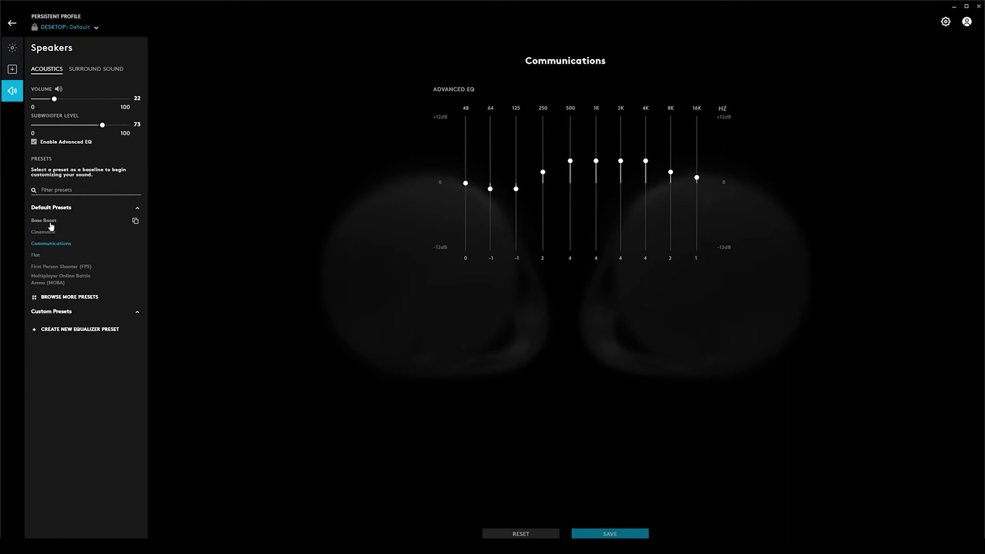
pyautogui.click(51, 224)
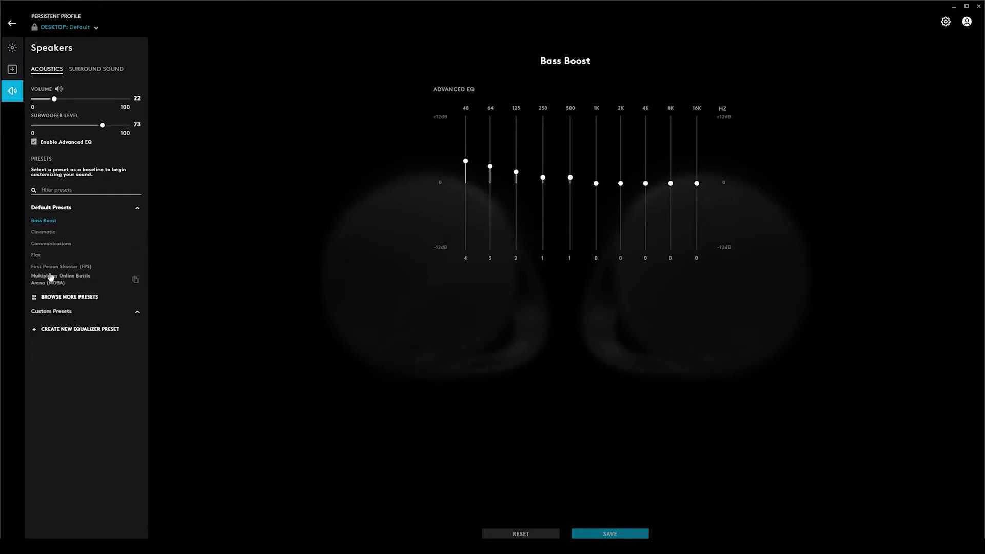
pyautogui.click(40, 259)
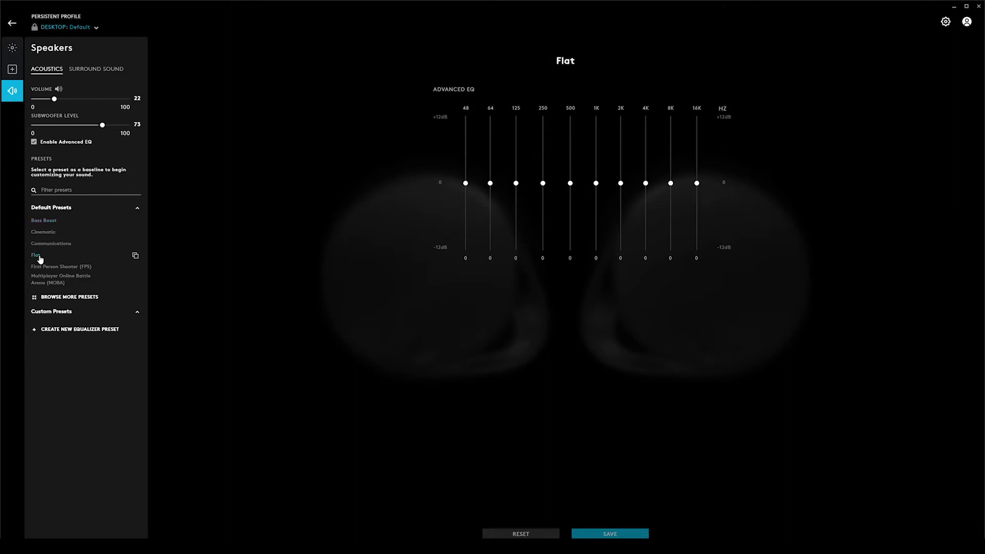
pyautogui.click(34, 142)
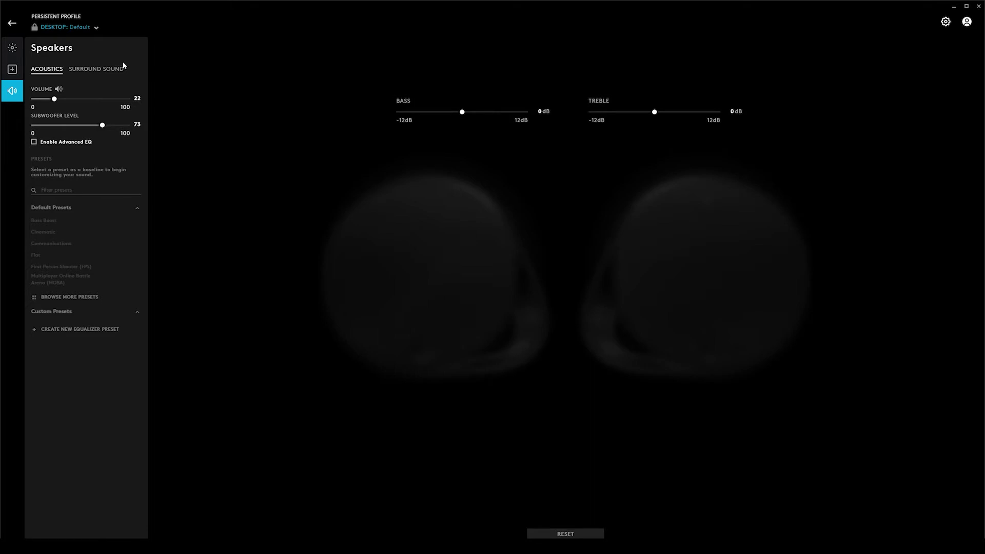
pyautogui.click(111, 70)
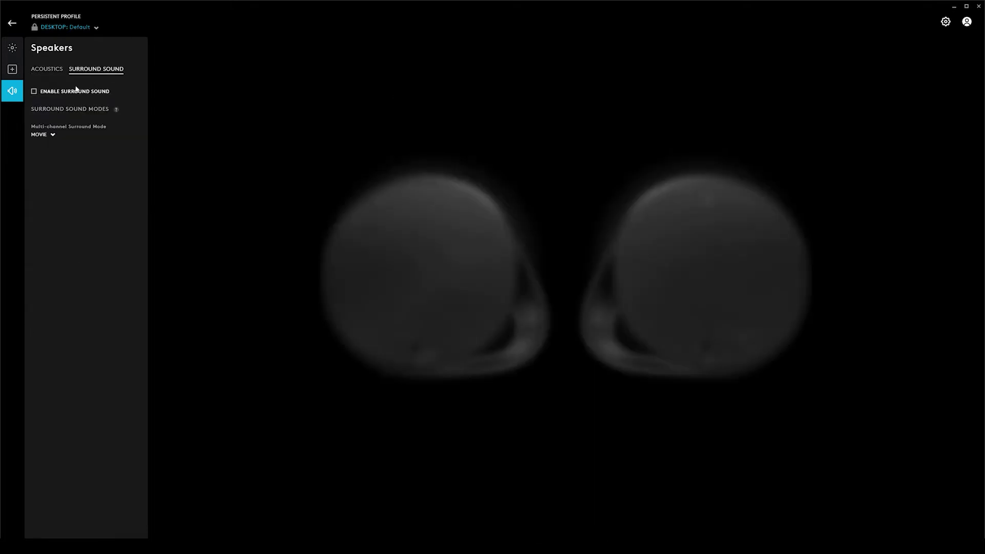
pyautogui.click(61, 93)
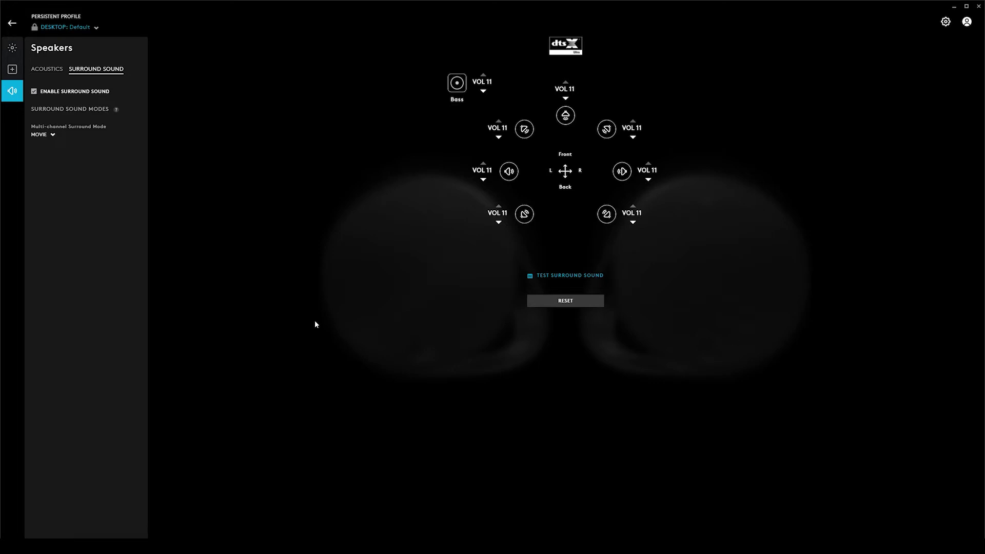
pyautogui.click(35, 92)
pyautogui.click(47, 68)
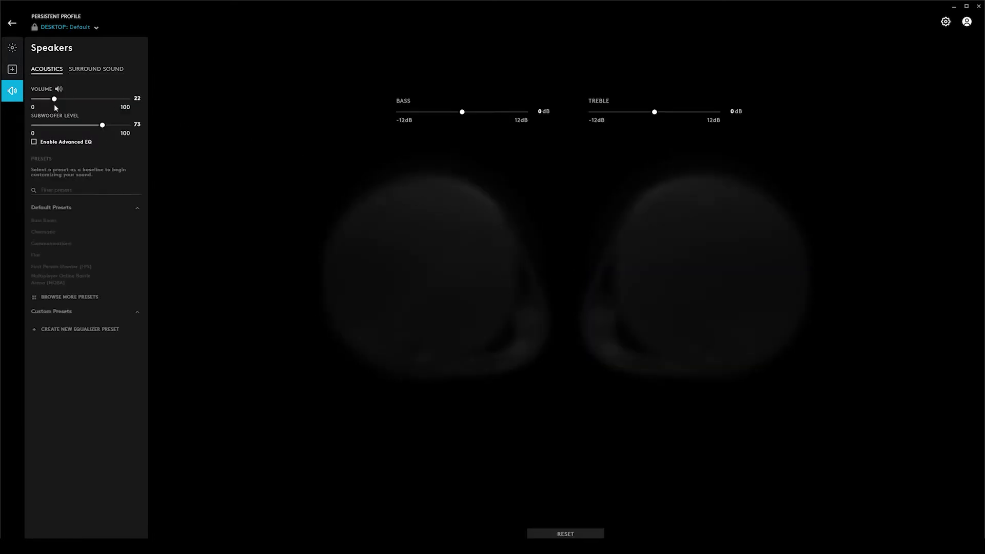
# Step: Review the G560 command assignments, then switch to the LIGHTSYNC lighting page
pyautogui.click(13, 70)
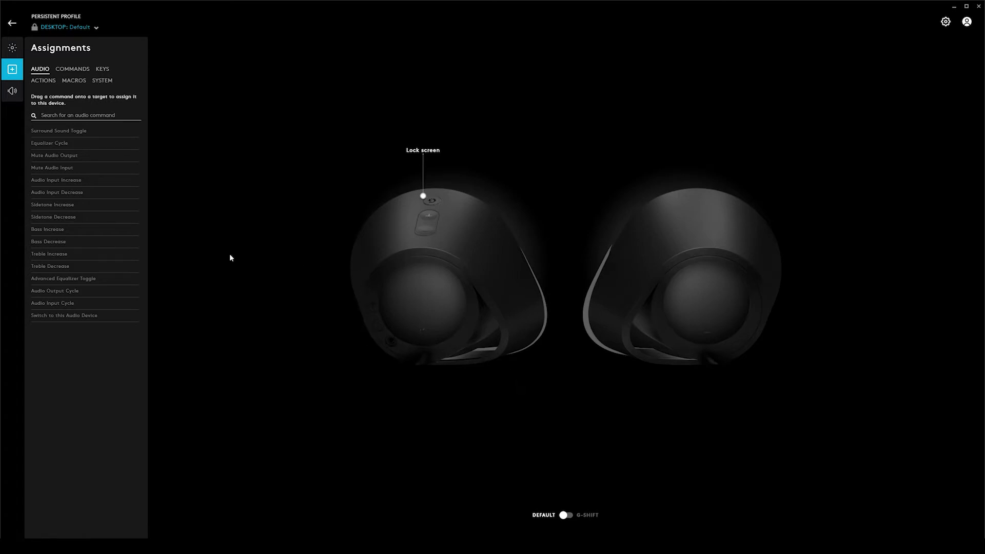
pyautogui.click(15, 51)
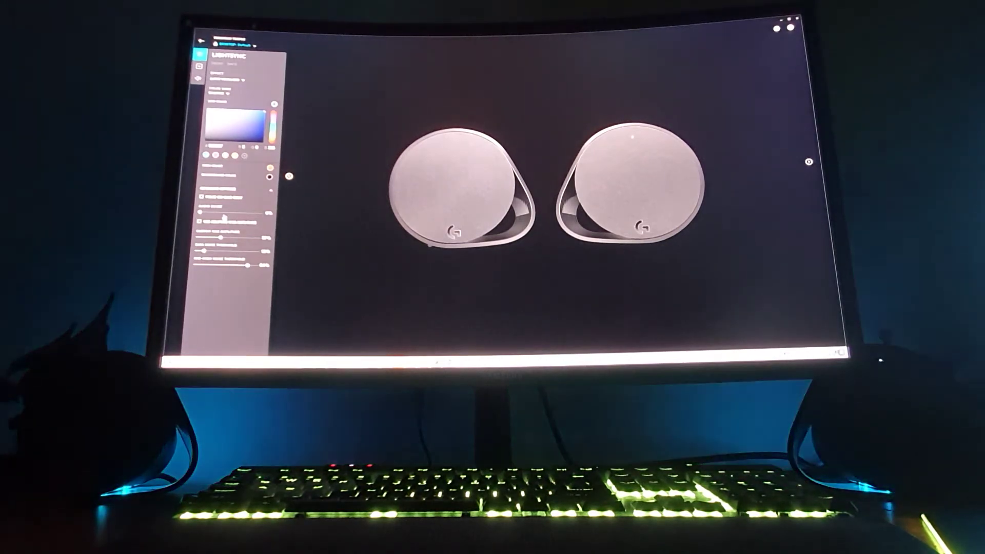
# Step: Choose Audio Visualizer as the G560 lighting effect
pyautogui.click(240, 82)
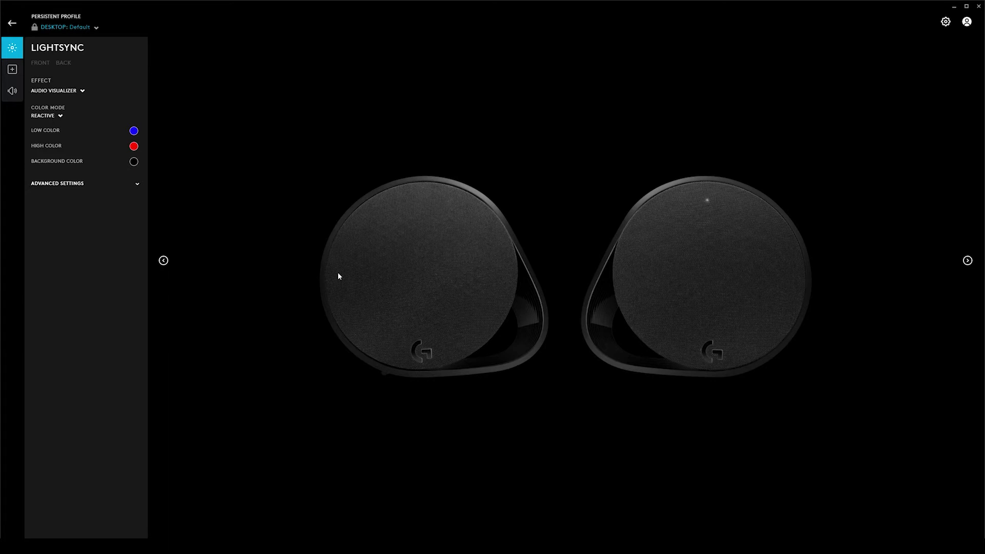
# Step: Preview a red Audio Visualizer background, then return the background colour to black 000000
pyautogui.click(135, 162)
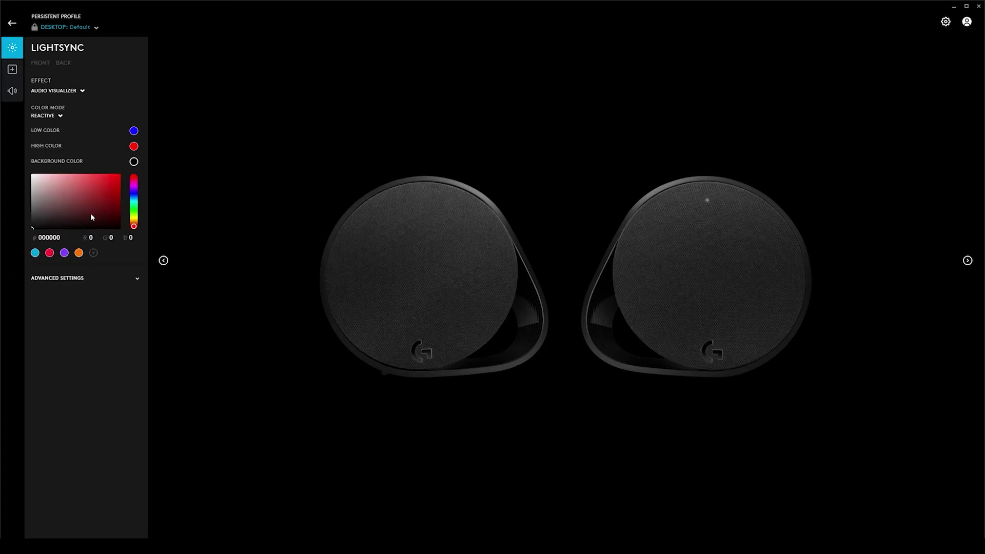
pyautogui.click(100, 187)
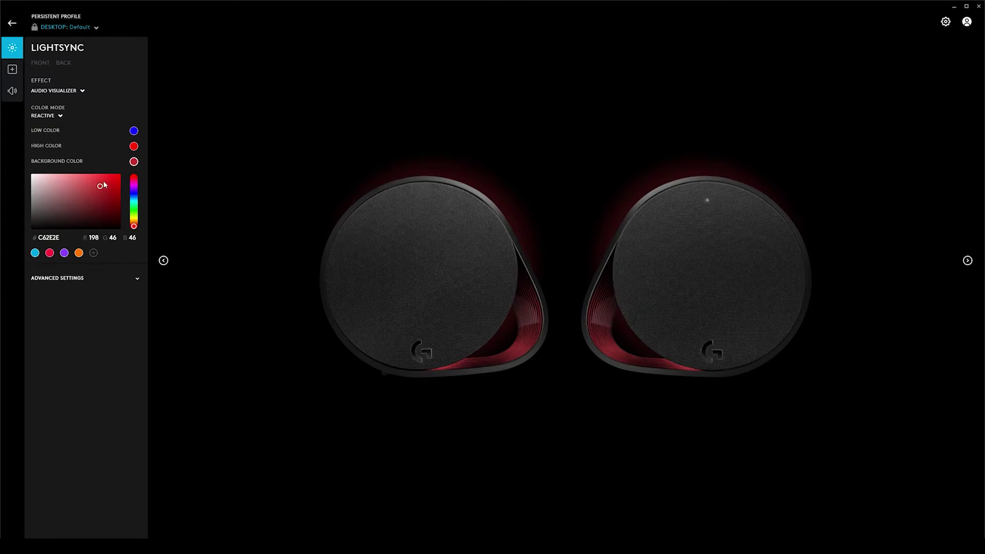
pyautogui.moveTo(100, 187); pyautogui.dragTo(25, 227)
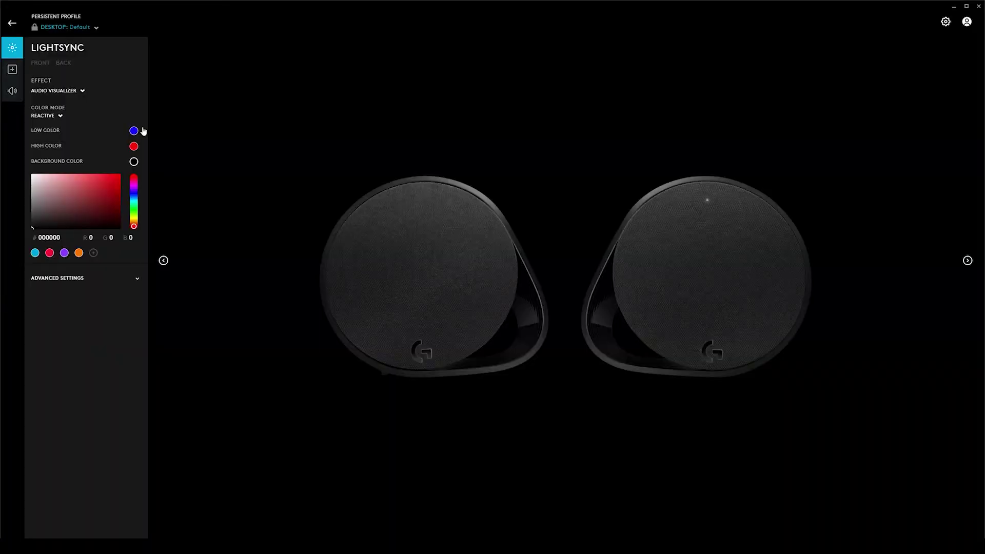
# Step: Try the FIXED colour mode, expand Advanced Settings, and shift the low colour to blue 2000FF
pyautogui.click(62, 117)
pyautogui.click(61, 118)
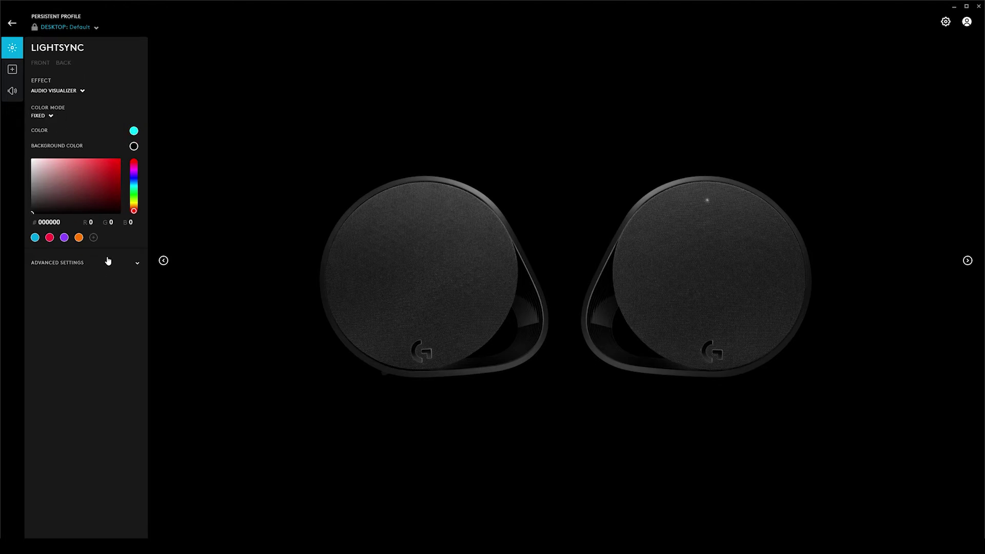
pyautogui.click(139, 263)
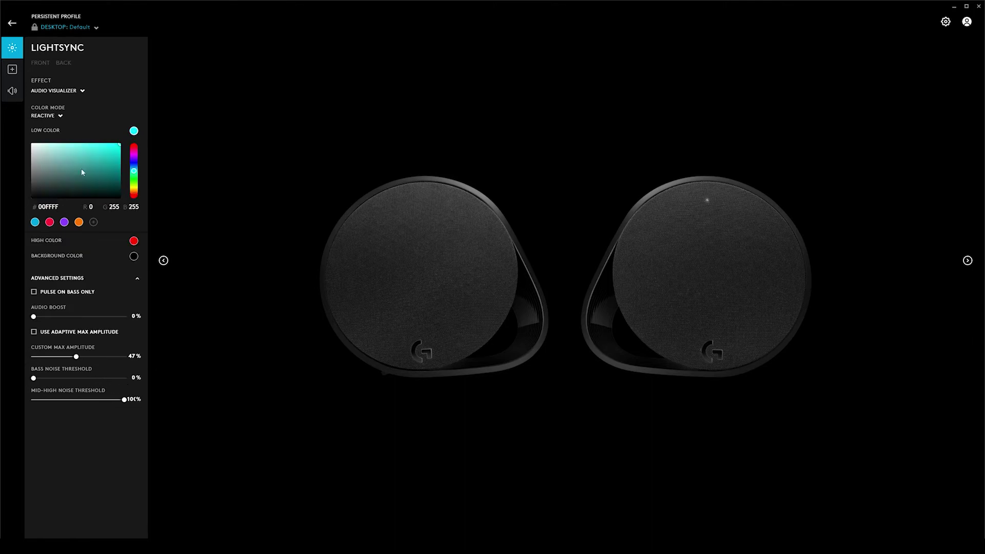
pyautogui.click(134, 163)
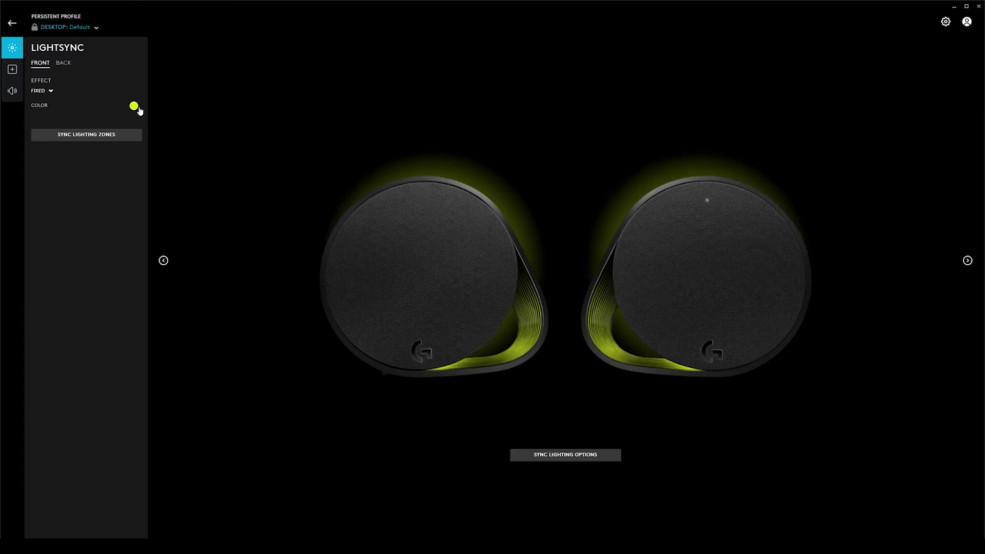
# Step: Set the Fixed lighting colour to yellow-green E5F41B and preview it on the back and front zones
pyautogui.click(134, 106)
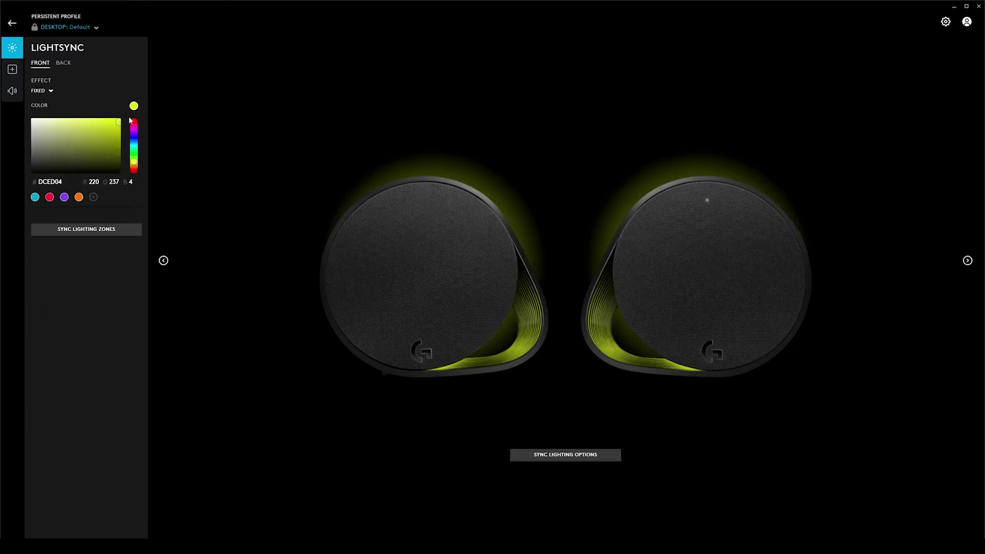
pyautogui.moveTo(103, 147); pyautogui.dragTo(110, 121)
pyautogui.click(64, 63)
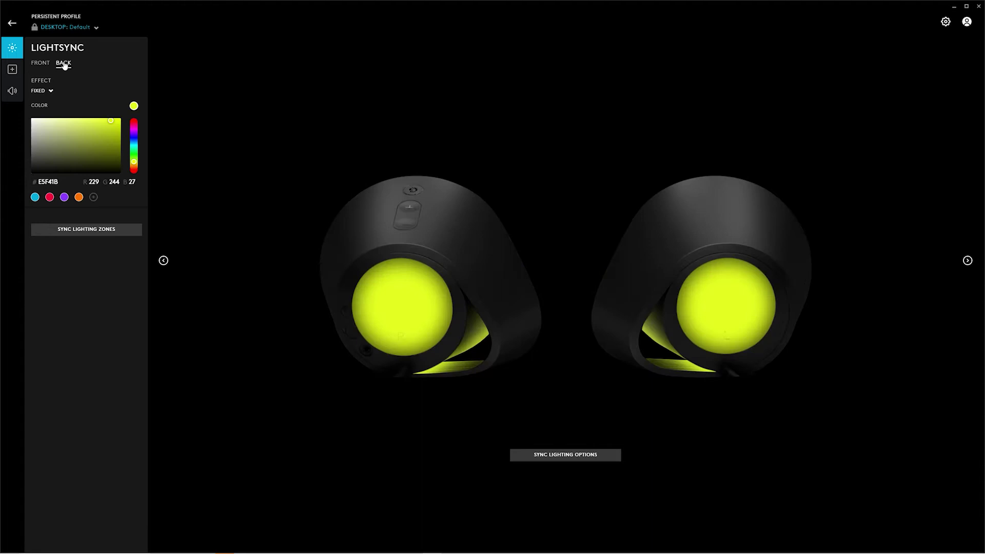
pyautogui.click(40, 62)
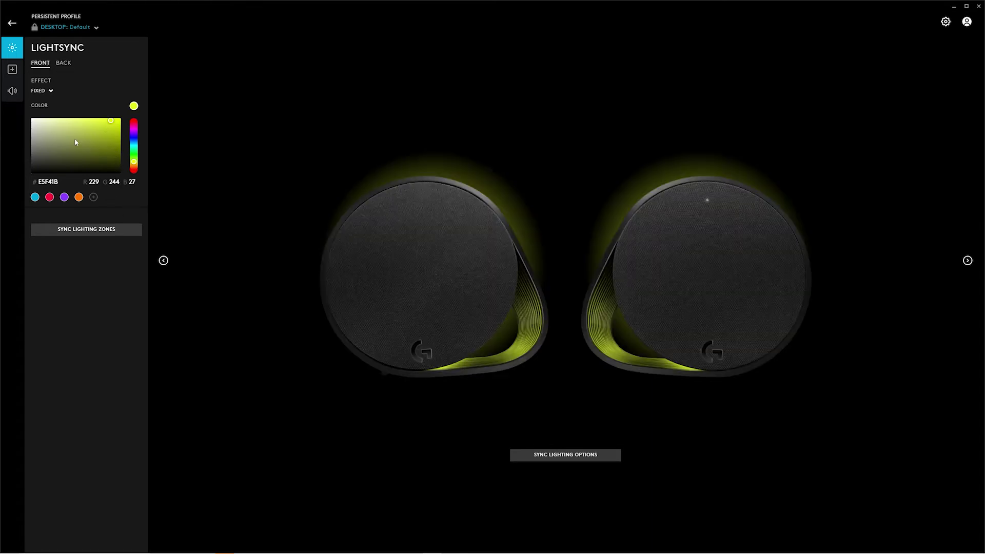
pyautogui.click(52, 91)
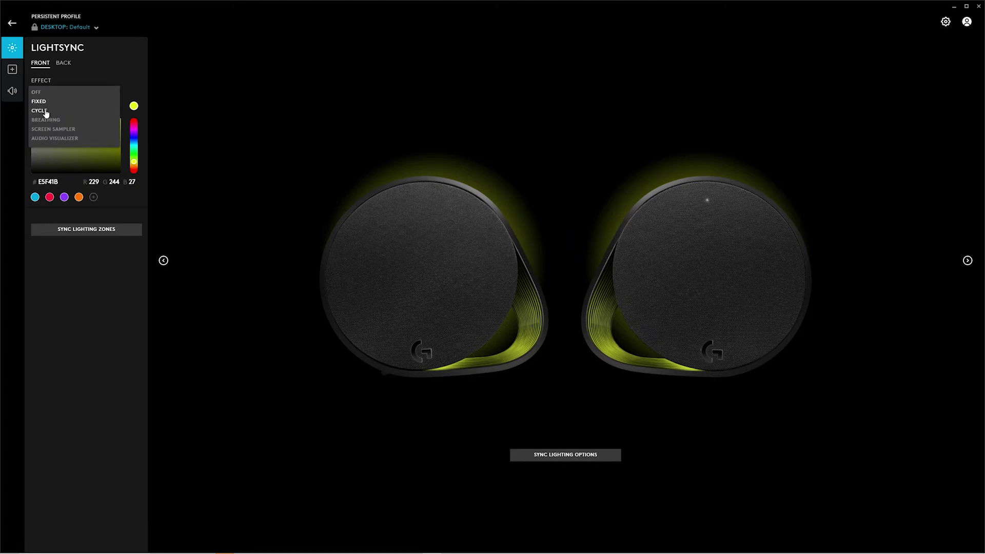
# Step: Switch the lighting to Cycle at about 7300 ms, then check the back and front lights
pyautogui.click(47, 110)
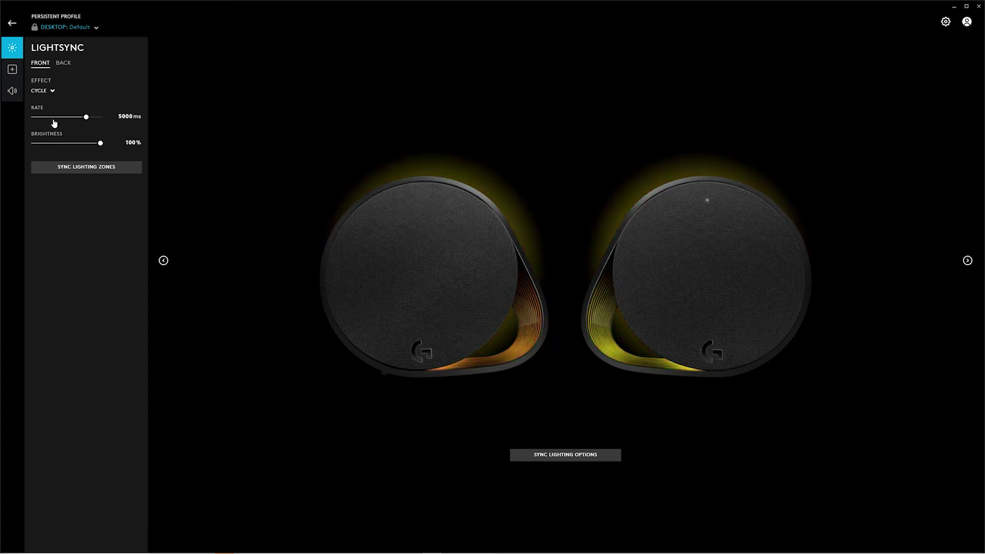
pyautogui.moveTo(84, 116)
pyautogui.mouseDown()
pyautogui.moveTo(68, 116)
pyautogui.moveTo(90, 117)
pyautogui.moveTo(78, 117)
pyautogui.mouseUp()
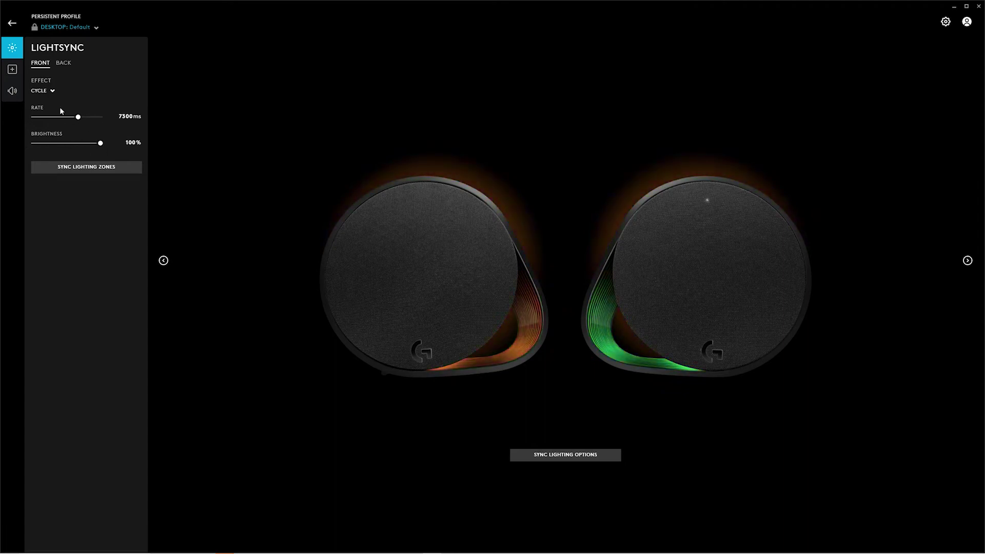
pyautogui.click(68, 64)
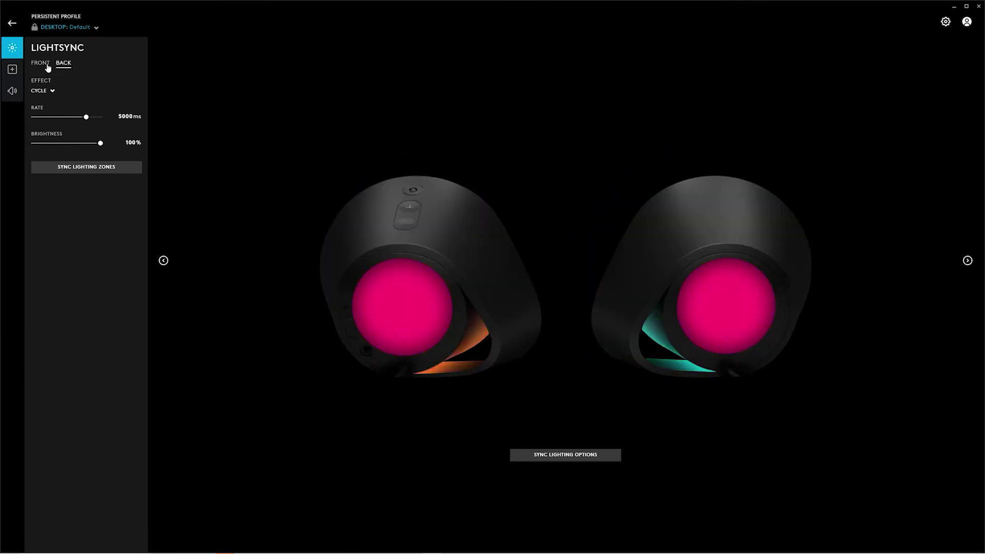
pyautogui.click(46, 65)
# Step: Set a Breathing effect in teal 518F8F with a 6600 ms rate
pyautogui.click(43, 90)
pyautogui.click(75, 97)
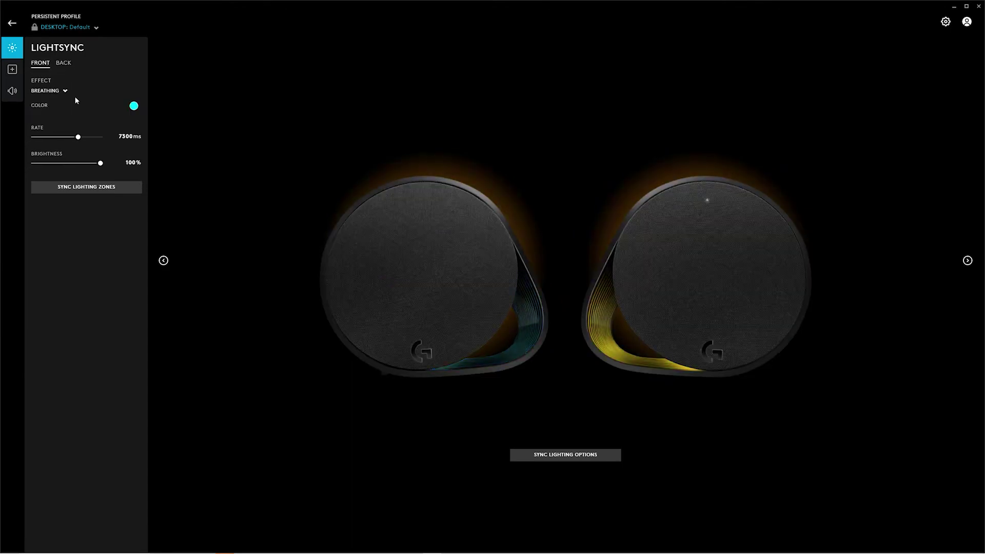
pyautogui.click(134, 106)
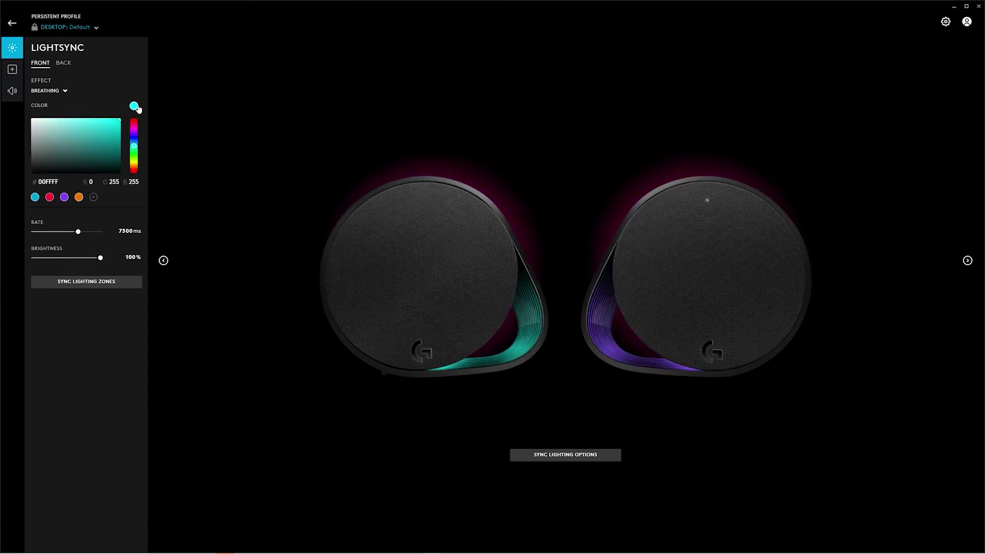
pyautogui.click(70, 142)
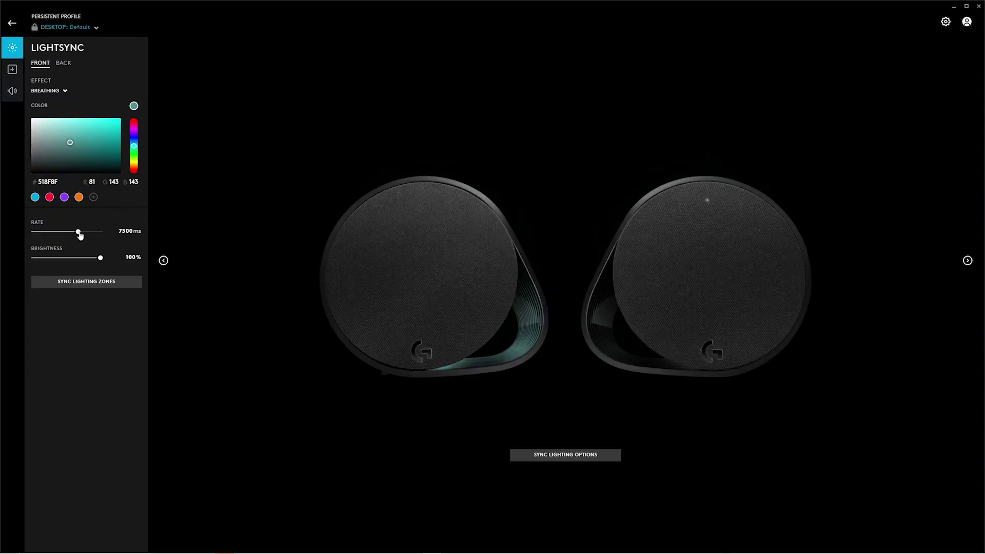
pyautogui.moveTo(80, 237); pyautogui.dragTo(84, 235)
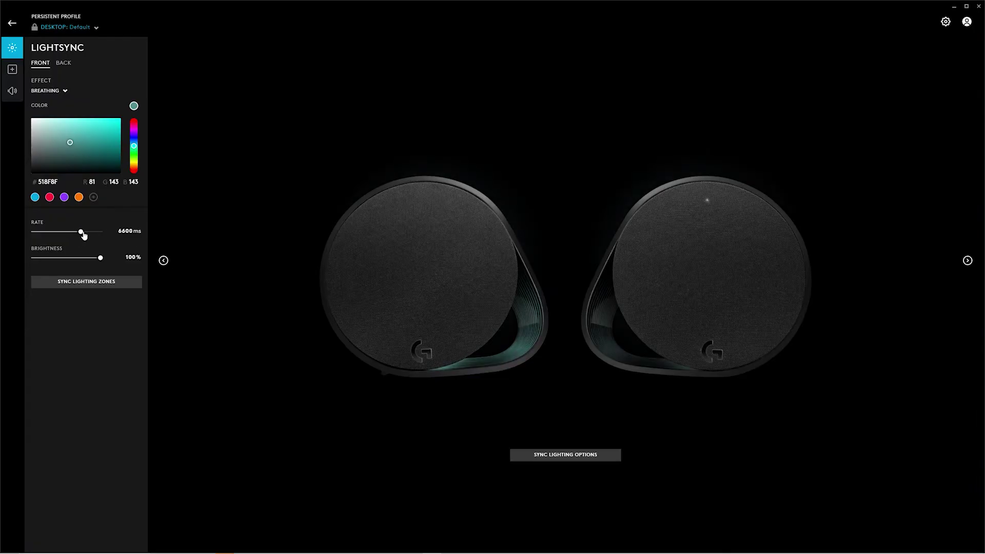
# Step: Change the G560 lighting effect to Screen Sampler
pyautogui.click(64, 93)
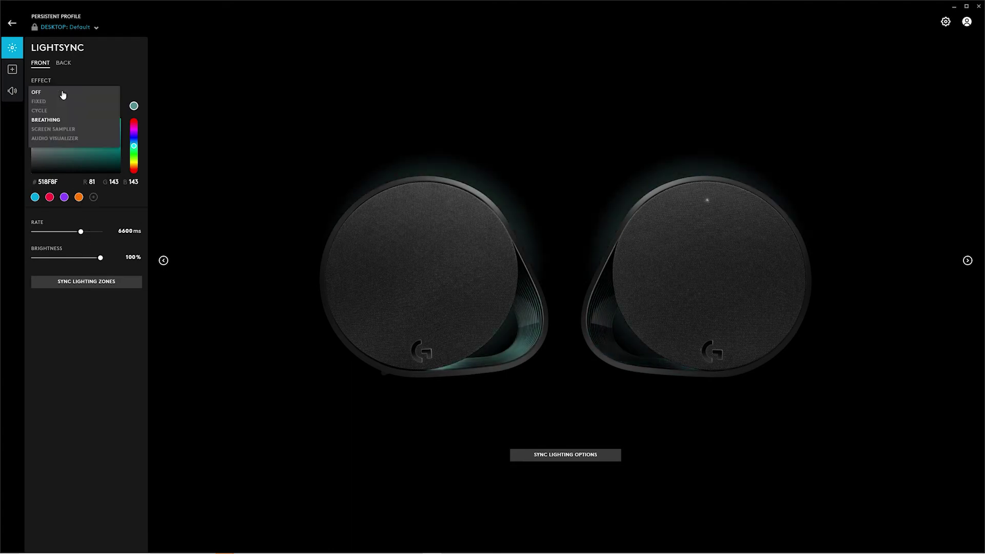
pyautogui.click(62, 130)
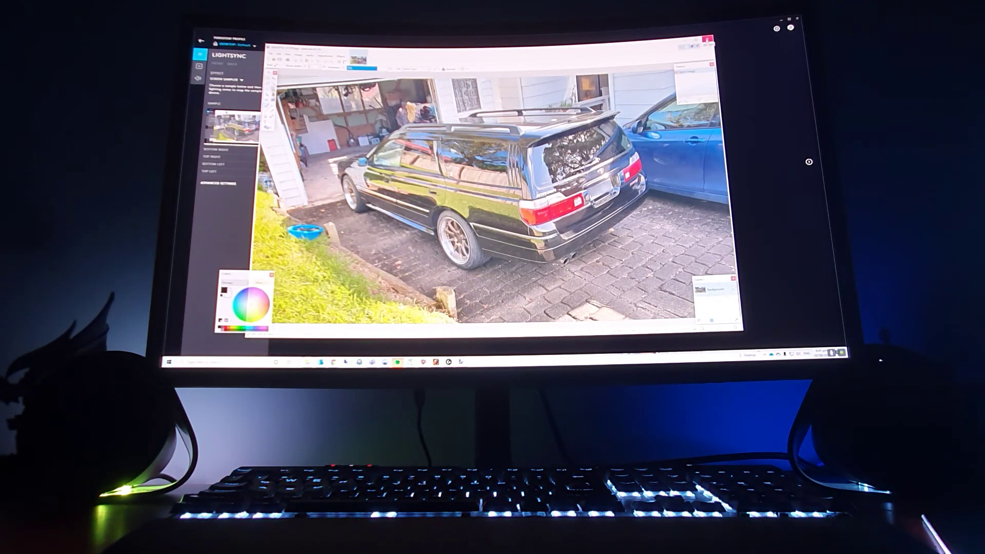
# Step: Drag the TOP LEFT and BOTTOM LEFT sample zones to new spots, then close the sample editor
pyautogui.click(707, 38)
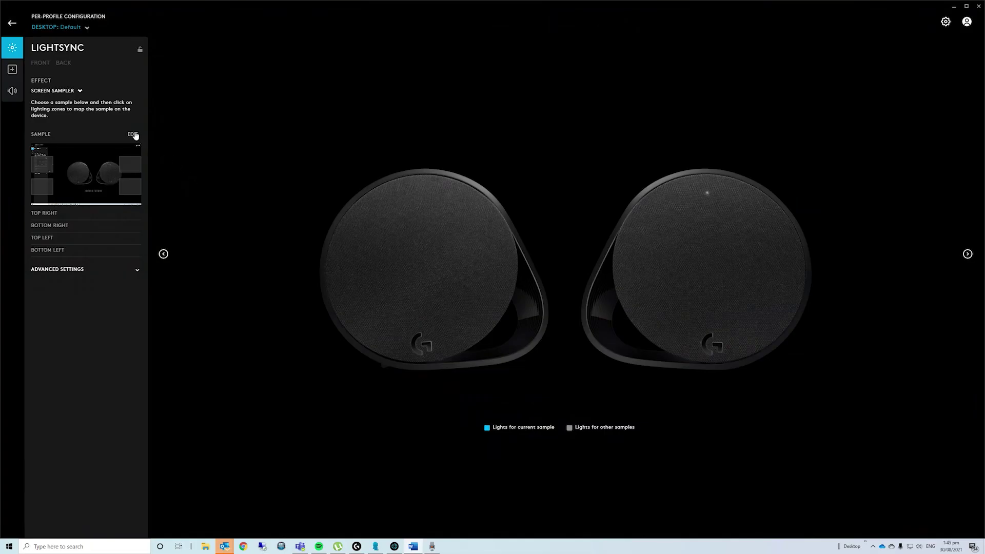
pyautogui.click(134, 134)
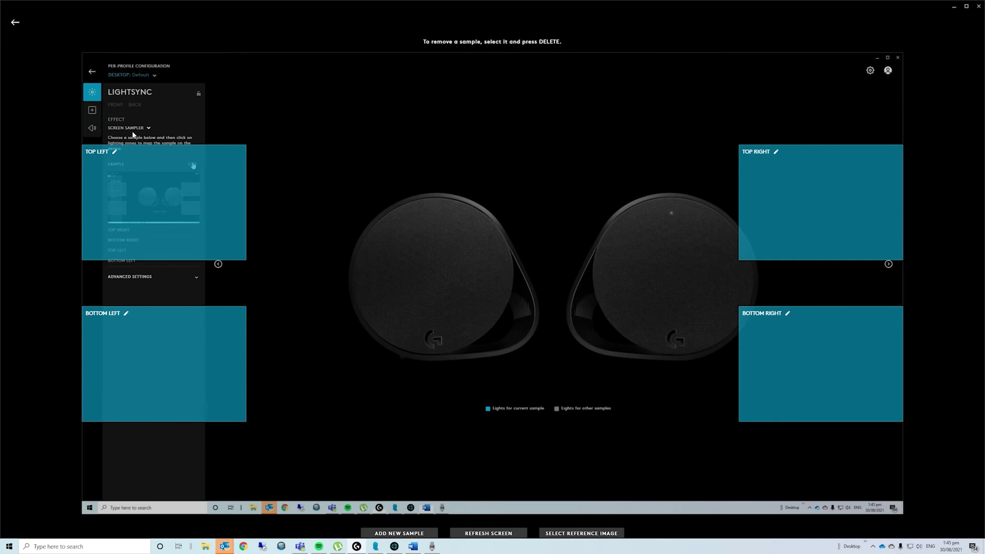
pyautogui.moveTo(151, 200); pyautogui.dragTo(272, 166)
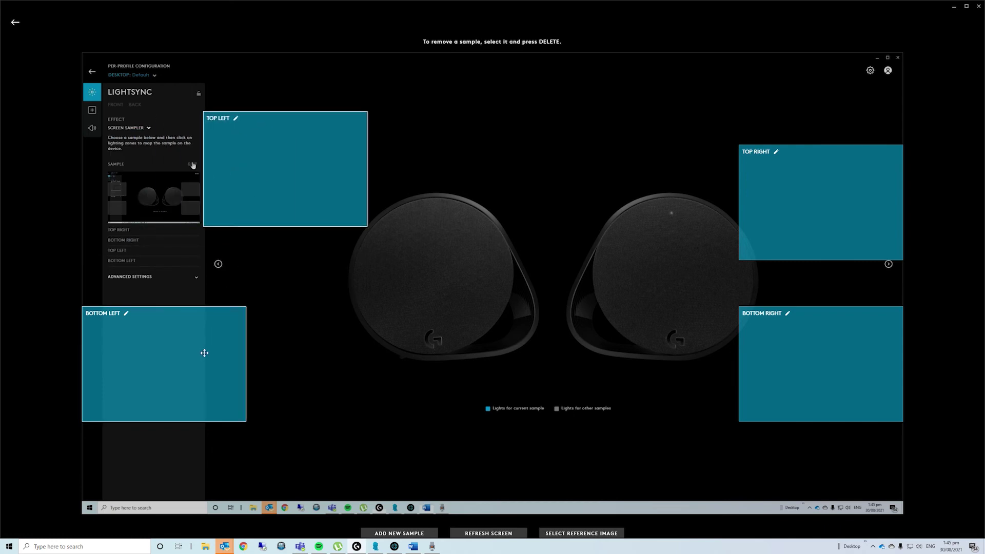
pyautogui.moveTo(204, 353); pyautogui.dragTo(330, 374)
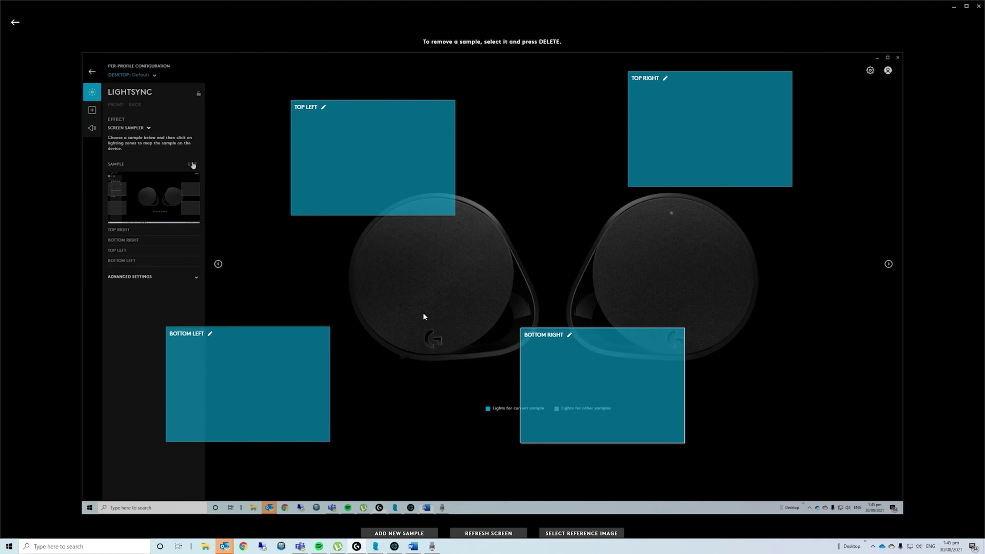
pyautogui.press('Escape')
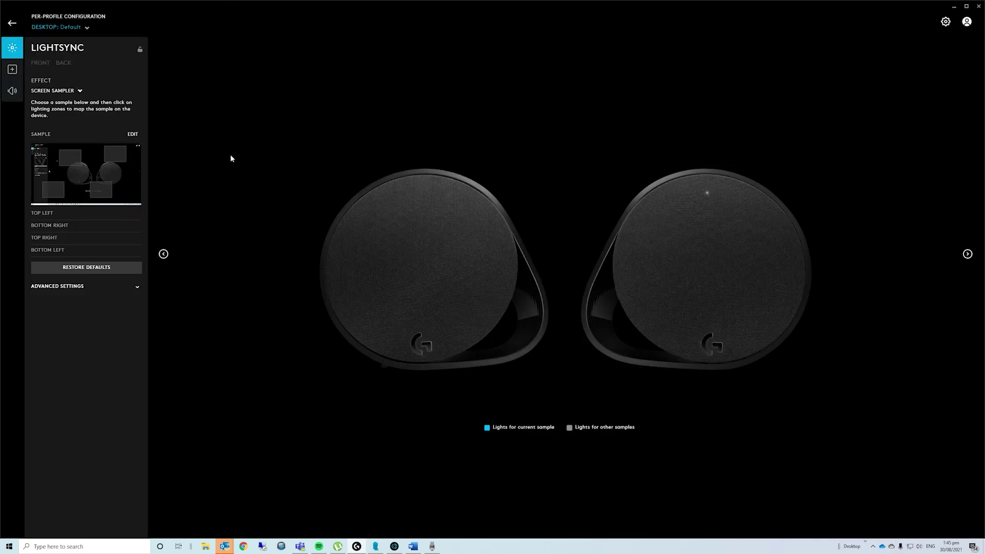